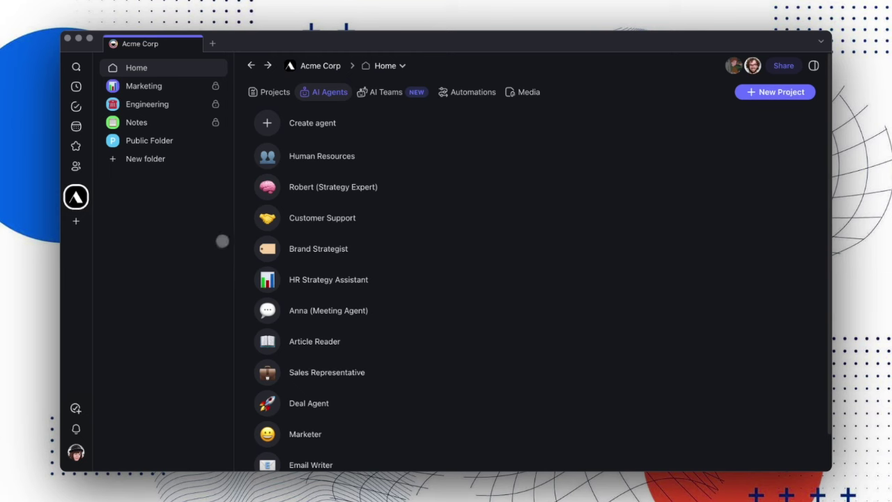
- Create the AI team 'My Team' with Robert (Strategy Expert) and Ross (Project Manager)
click(380, 92)
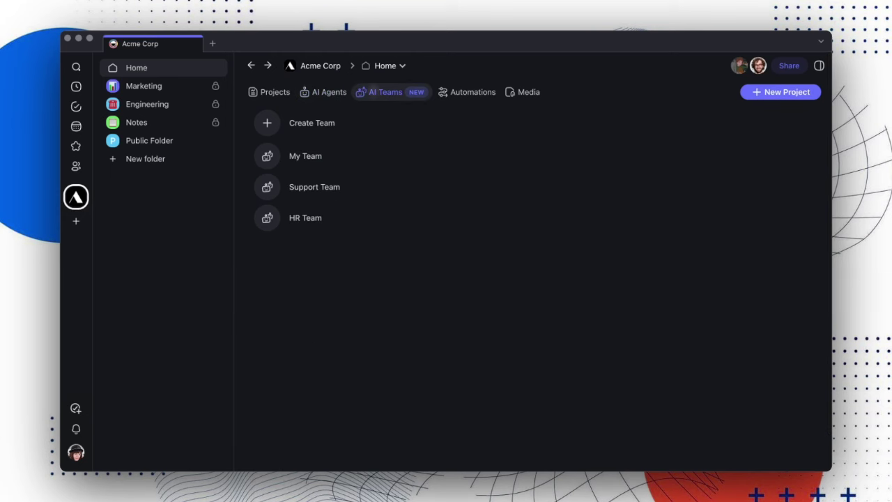
click(396, 119)
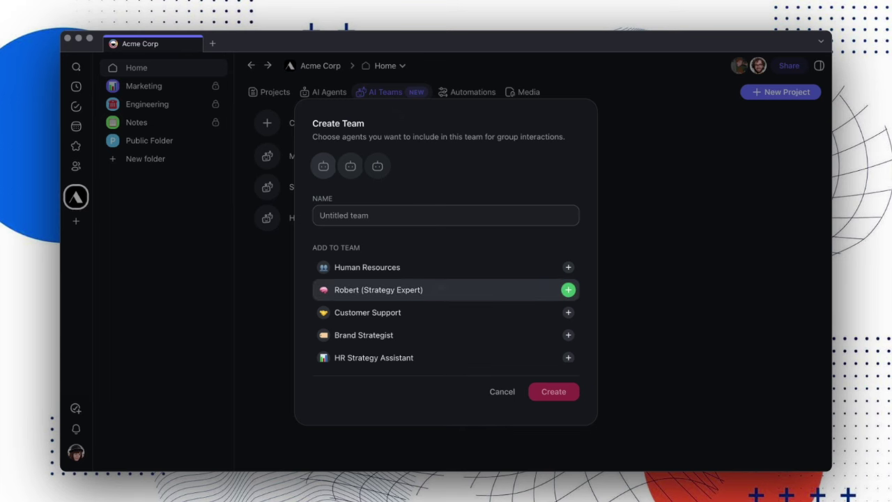
click(438, 289)
scroll(438, 289, down, 4)
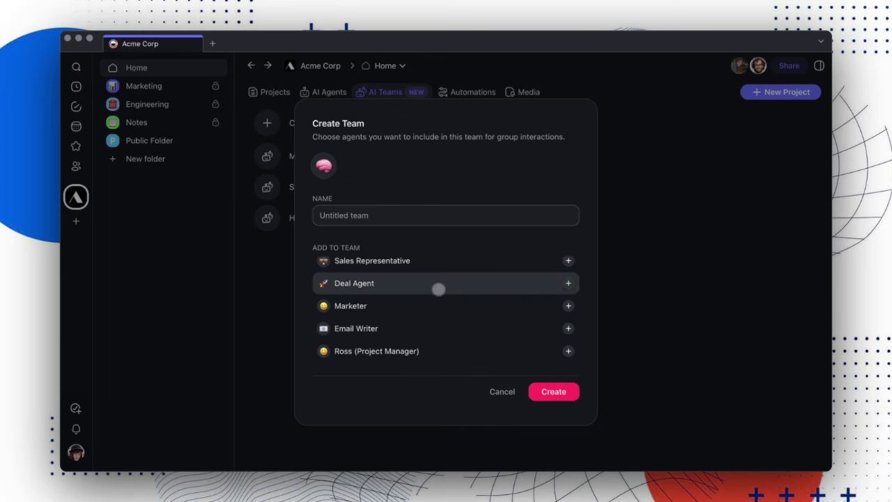
click(428, 352)
click(396, 215)
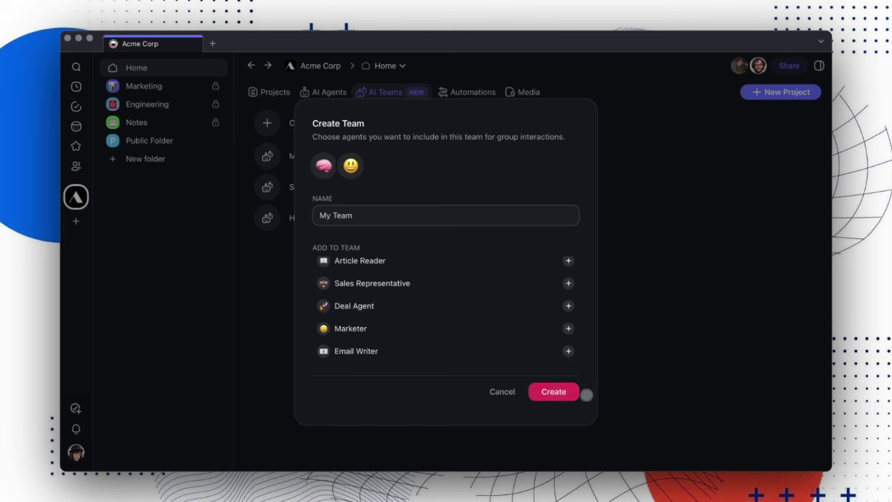
click(562, 393)
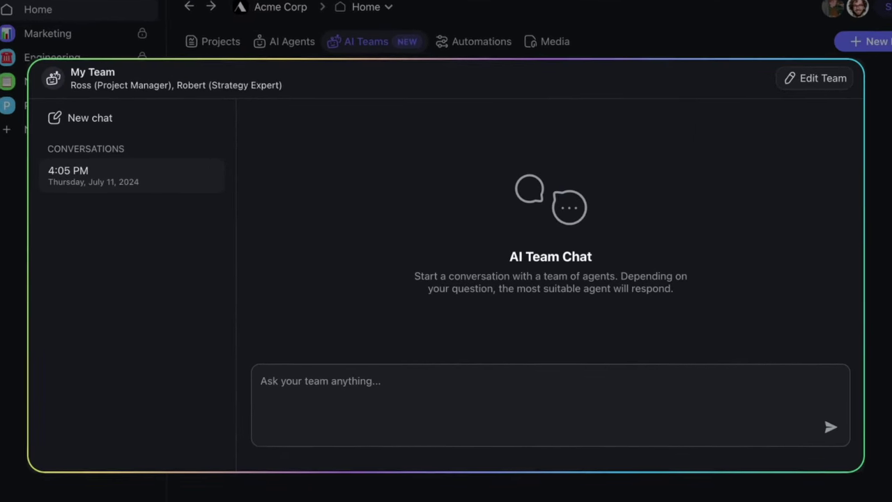
- Ask My Team 'How can I improve the output efficiency of a large organization?' and how it applies to project management
text(How can I impr)
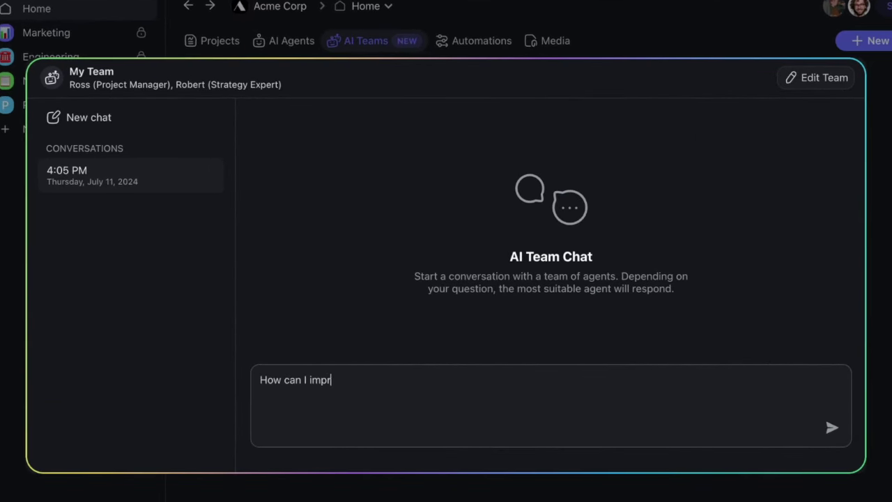
text(ove the output efficiency of a large or)
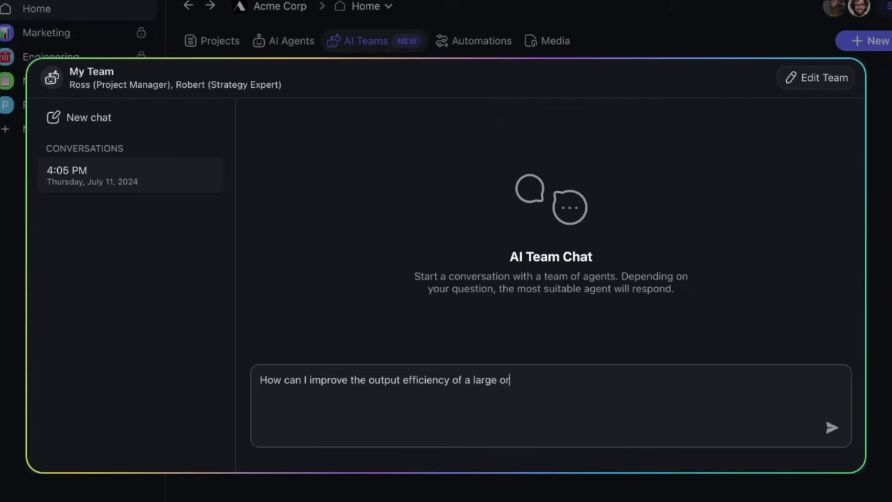
text(ganization?)
key(Return)
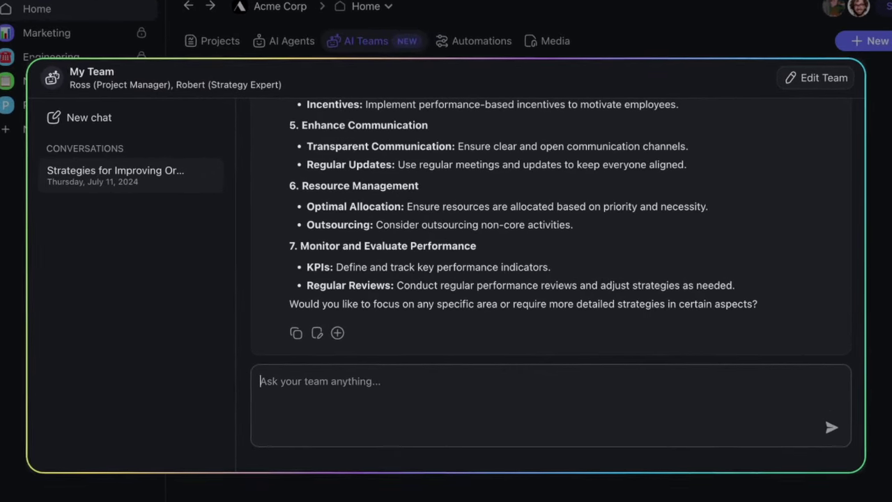
text(How can this be applied to project management?)
key(Return)
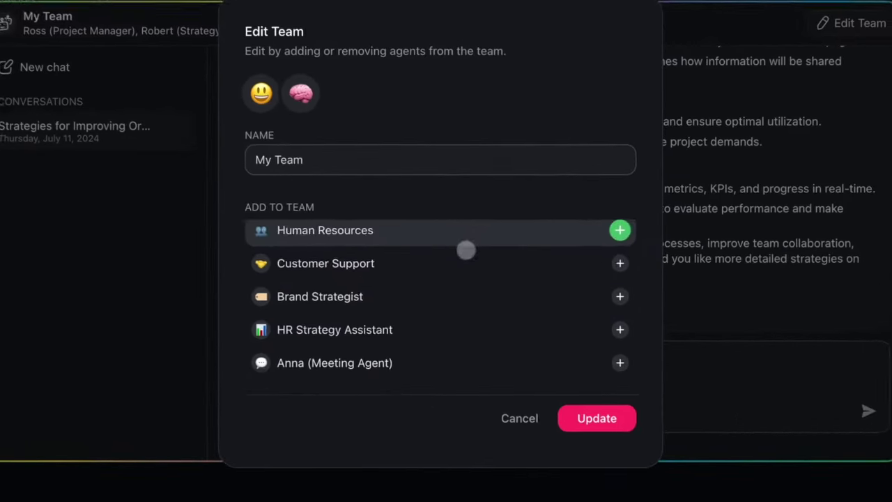
- Add Anna (Meeting Agent) to My Team and save the updated membership
scroll(450, 280, down, 3)
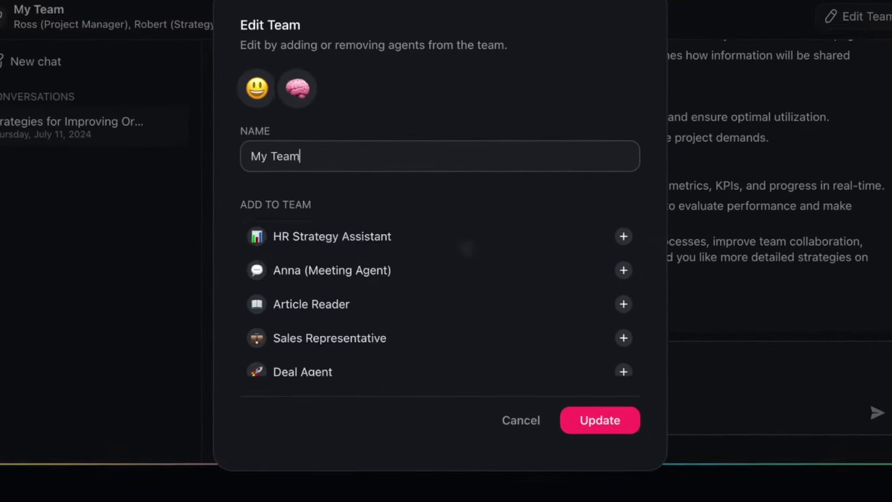
click(435, 262)
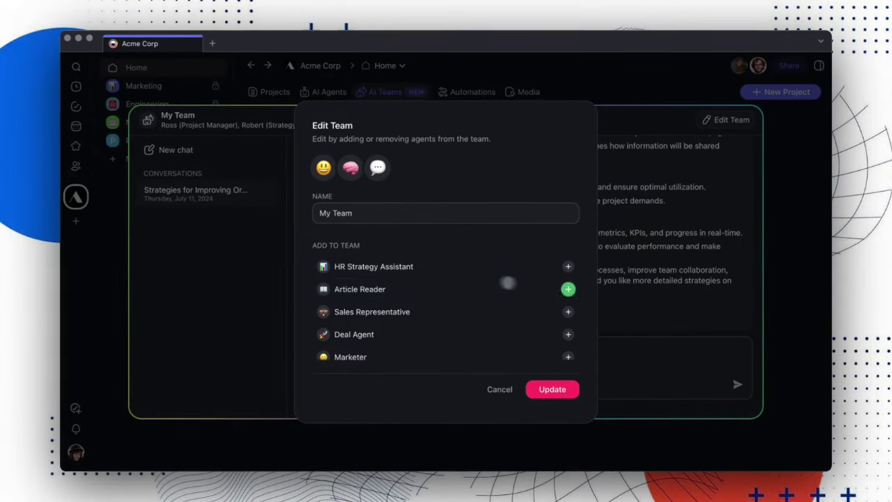
click(554, 383)
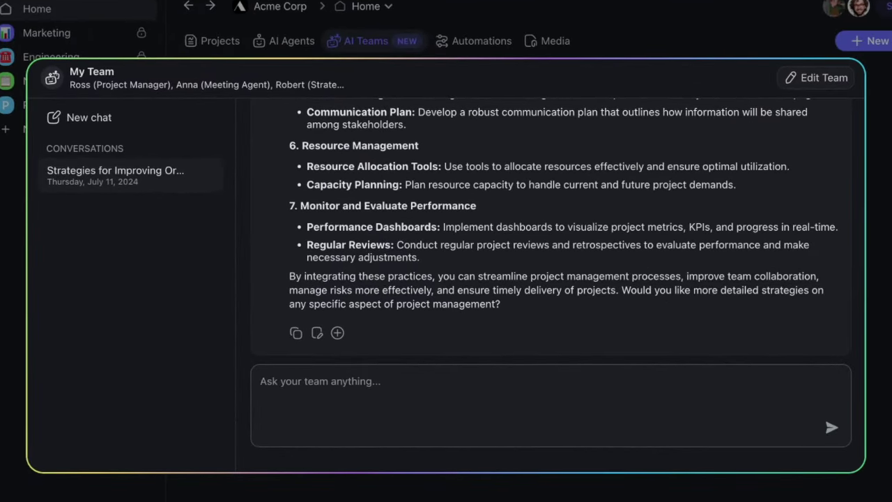
- Ask Anna to convert the project-management advice into a 30-minute meeting
text(Hey Anna, can you convert thi)
text(s to a 30-m)
key(BackSpace)
text(30-minute meeting?)
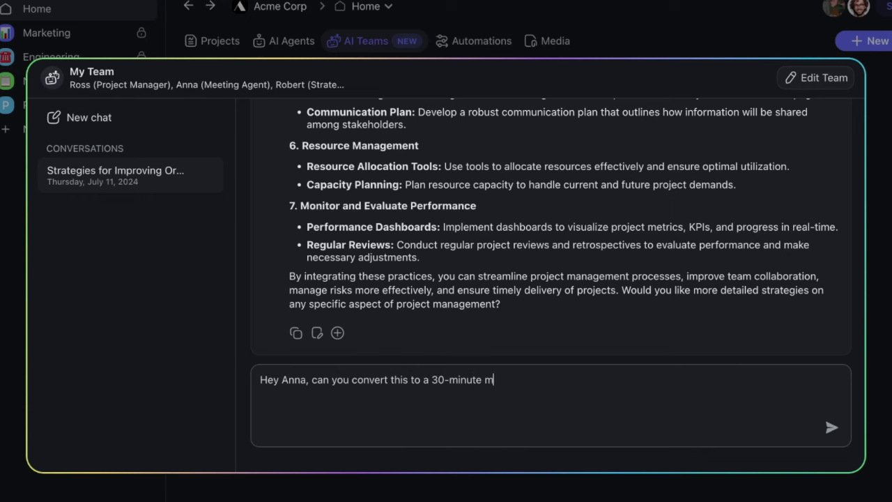
key(Return)
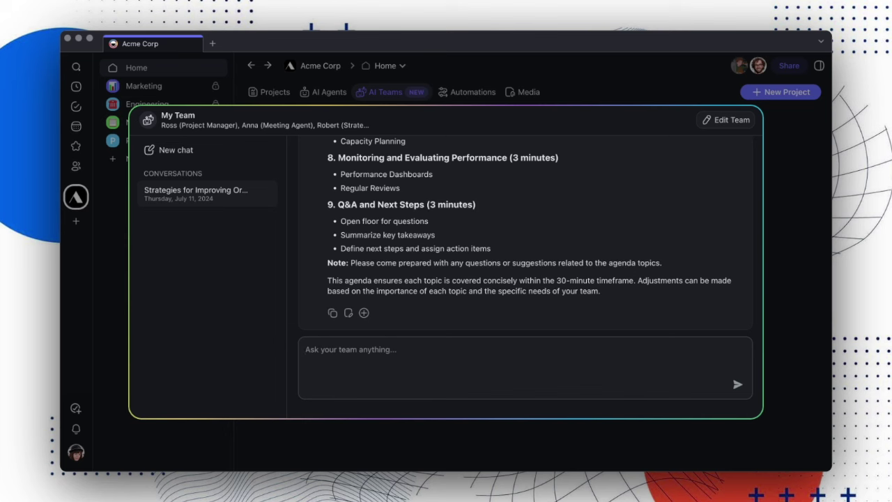
click(424, 344)
- Close the team chat and start a new automation from scratch
click(544, 79)
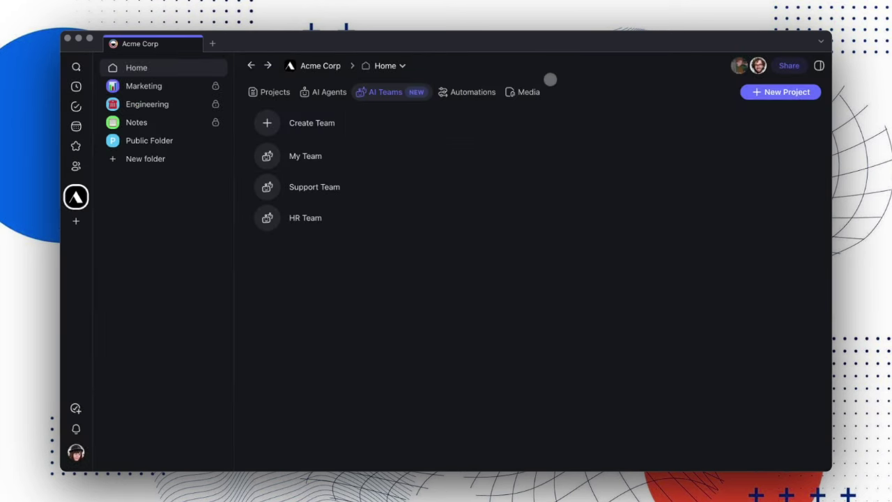
click(472, 92)
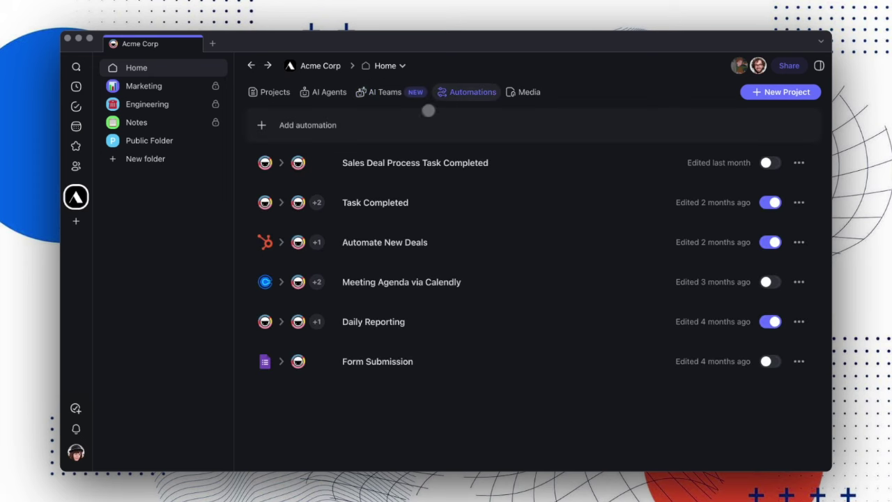
click(416, 121)
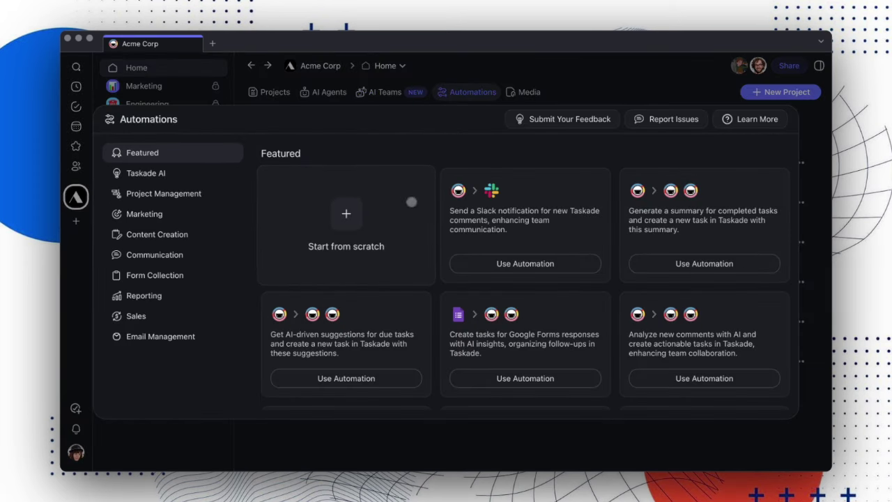
click(412, 201)
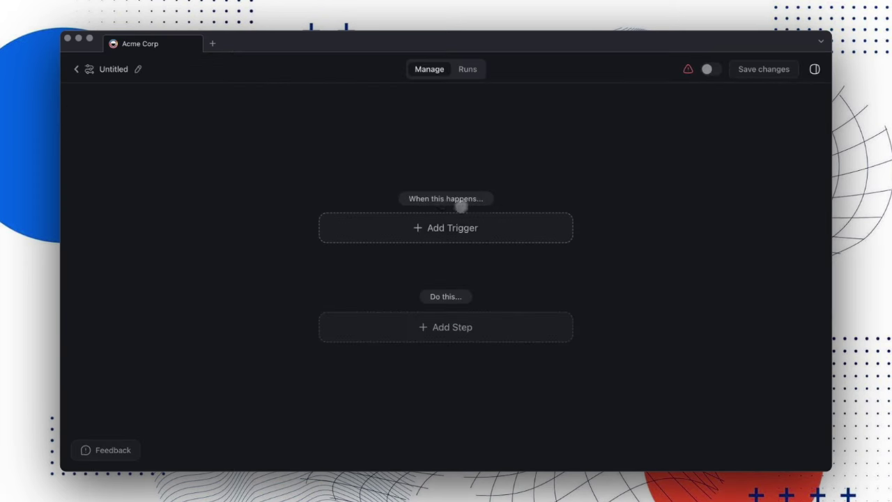
- Set the trigger to Gmail New Email and connect it to the Gmail account
click(487, 220)
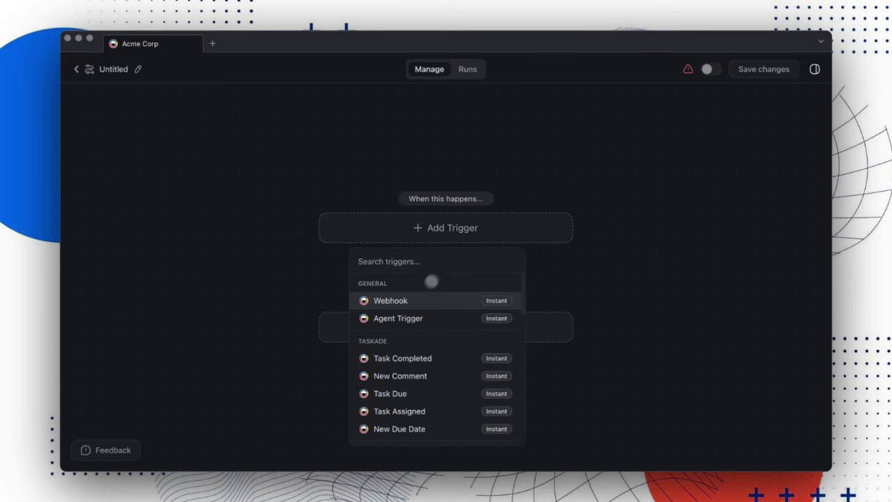
scroll(430, 279, down, 10)
scroll(418, 294, down, 1)
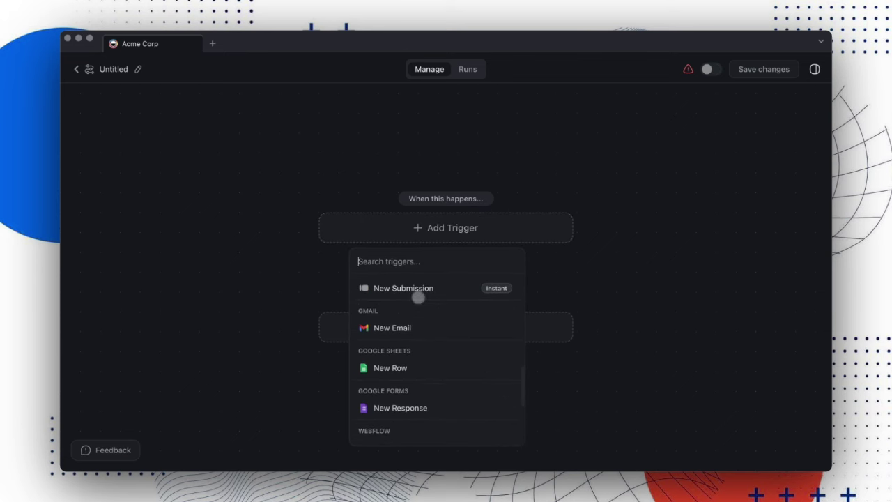
click(412, 325)
click(782, 178)
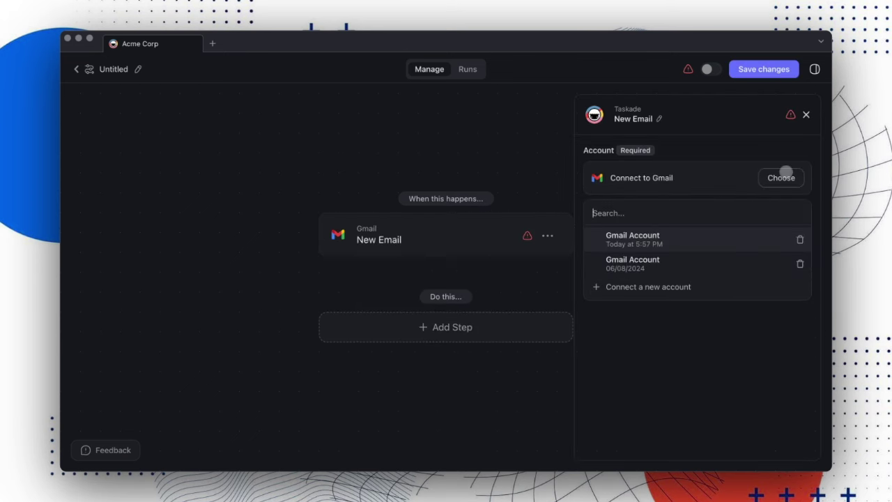
click(705, 235)
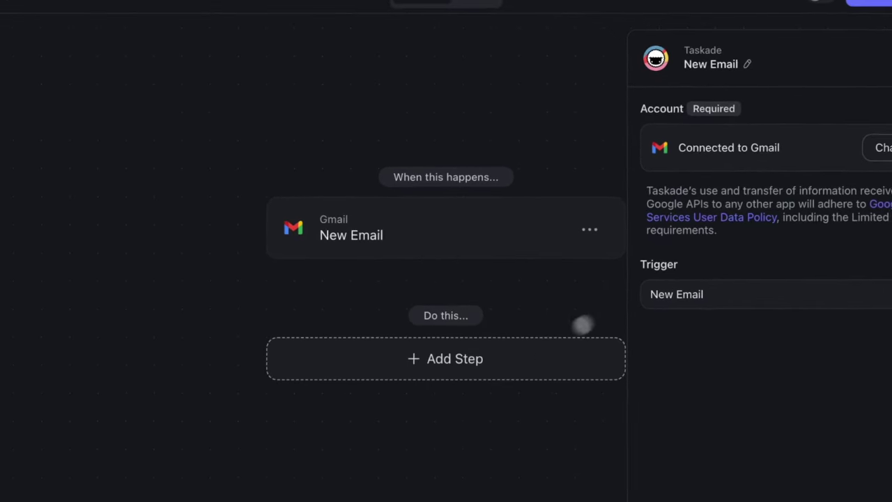
click(526, 350)
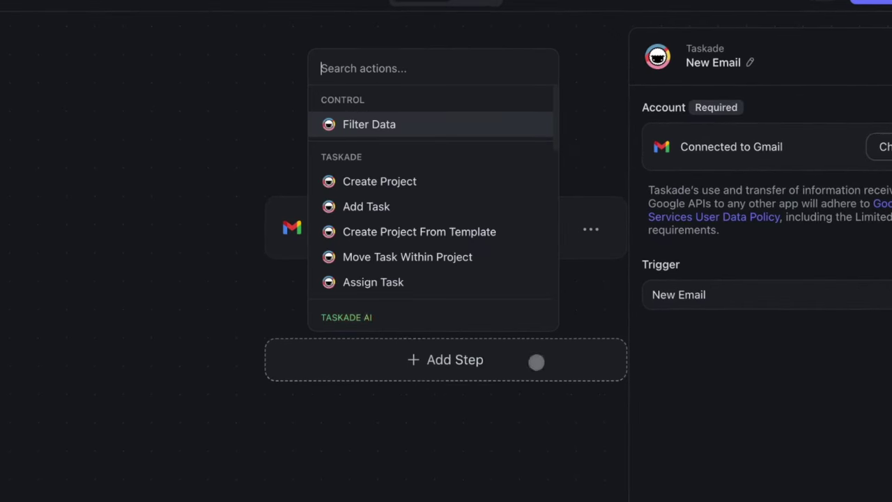
click(465, 124)
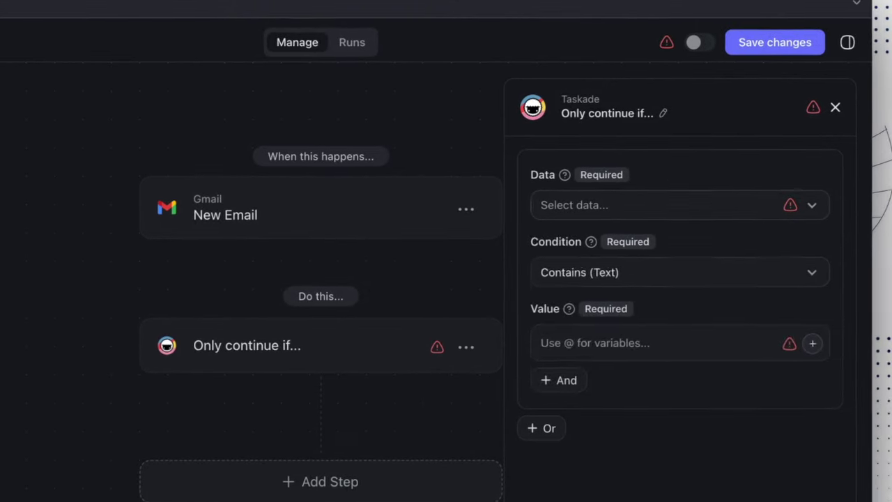
click(683, 206)
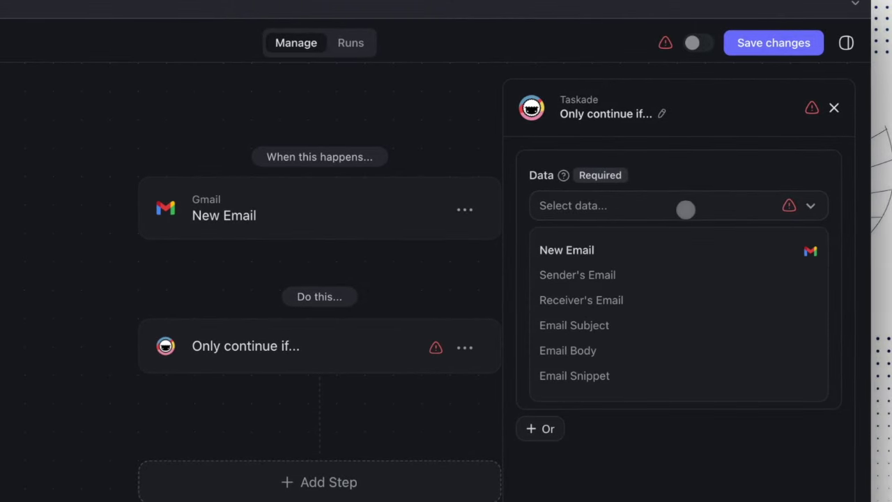
click(620, 265)
click(635, 269)
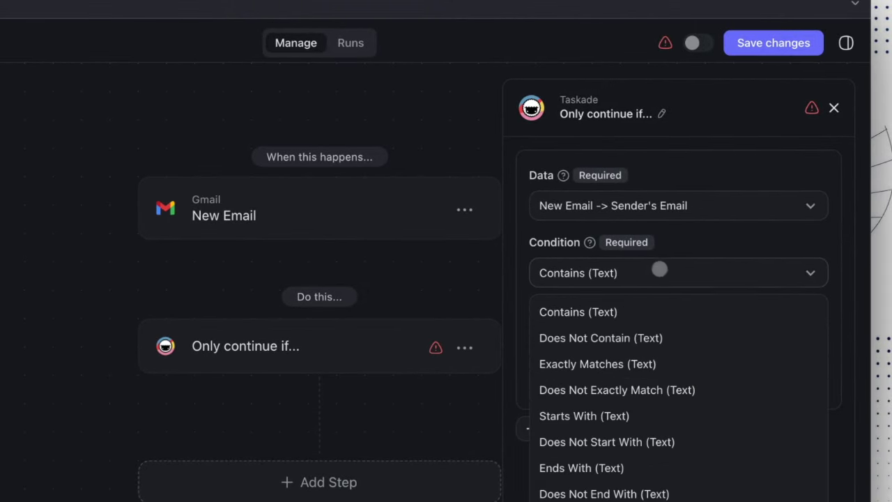
click(685, 309)
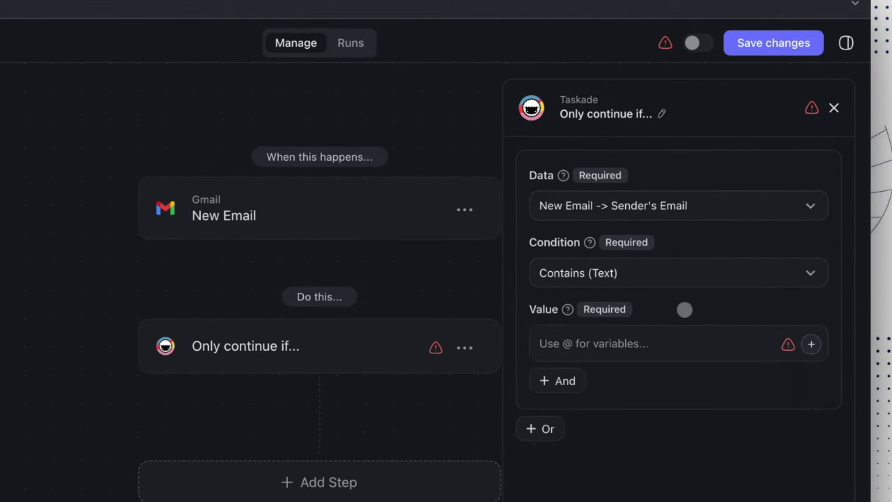
click(686, 341)
text(@taskade.com)
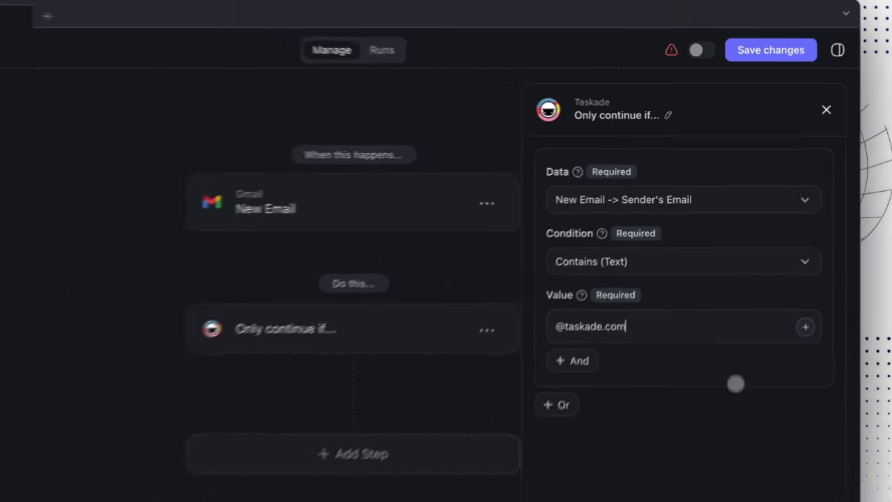
click(382, 454)
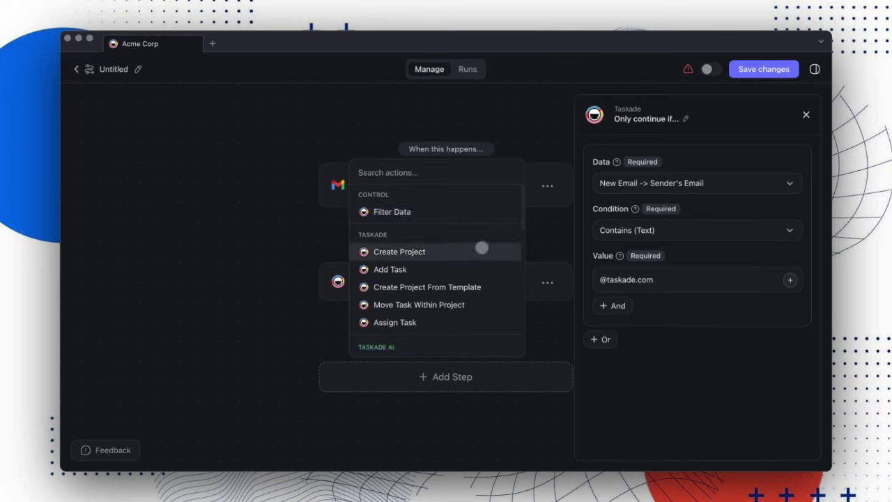
- Add a Gmail Send Email step using the connected Gmail account
scroll(480, 249, down, 5)
scroll(479, 247, down, 3)
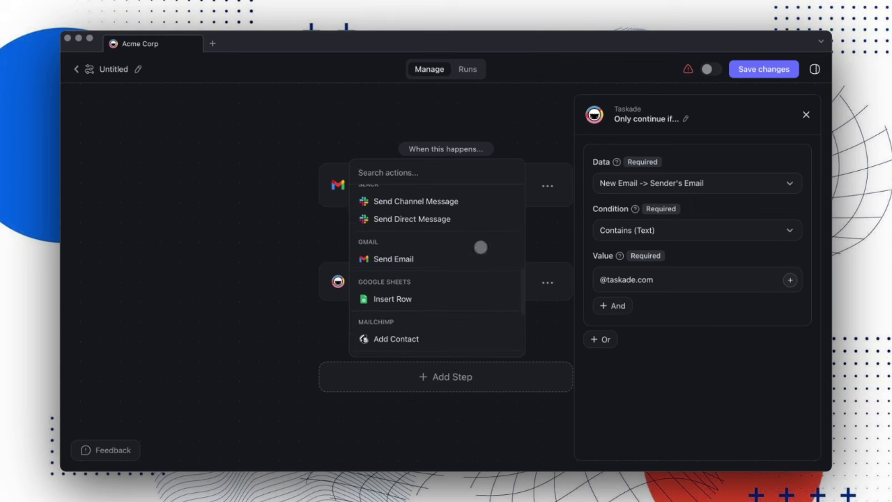
click(475, 253)
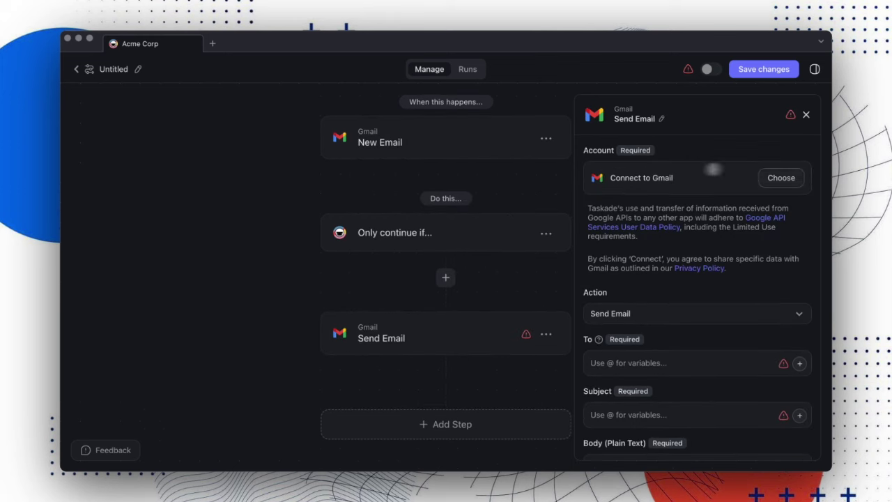
click(781, 177)
click(701, 235)
scroll(695, 230, down, 4)
click(695, 227)
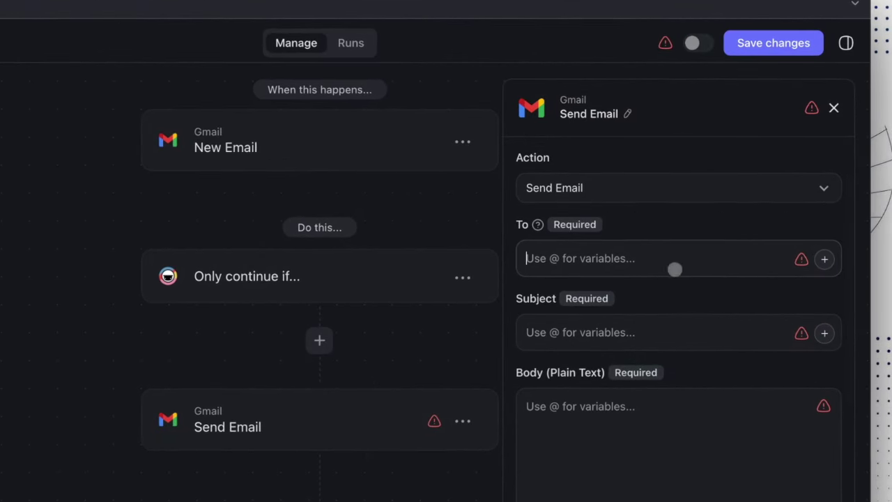
text(@)
click(604, 313)
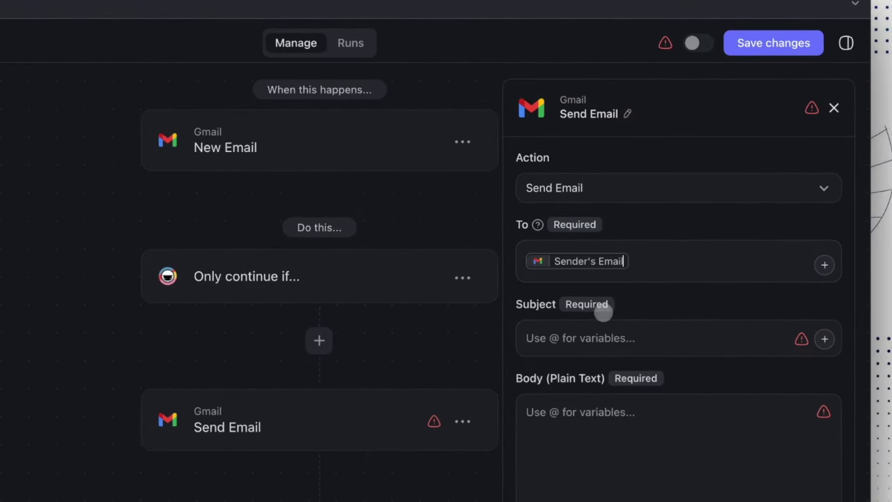
click(647, 333)
text(Re:)
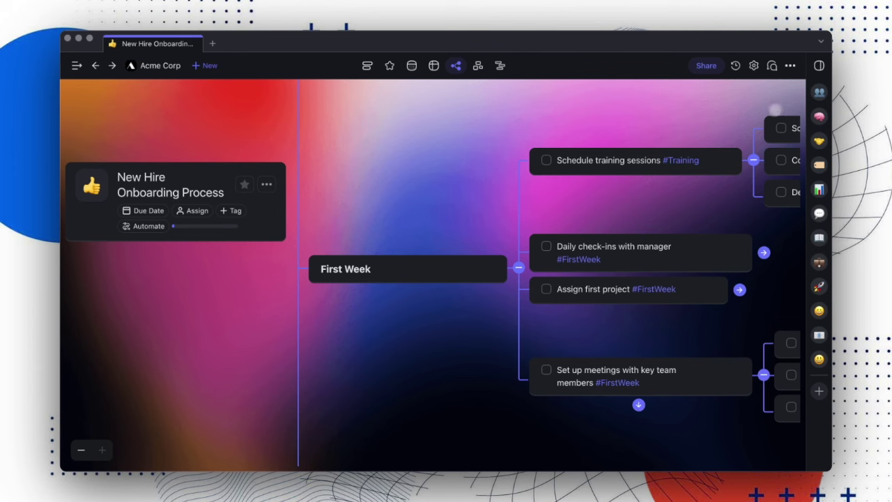
- Open the Human Resources agent chat and widen its panel beside the mind map
click(820, 92)
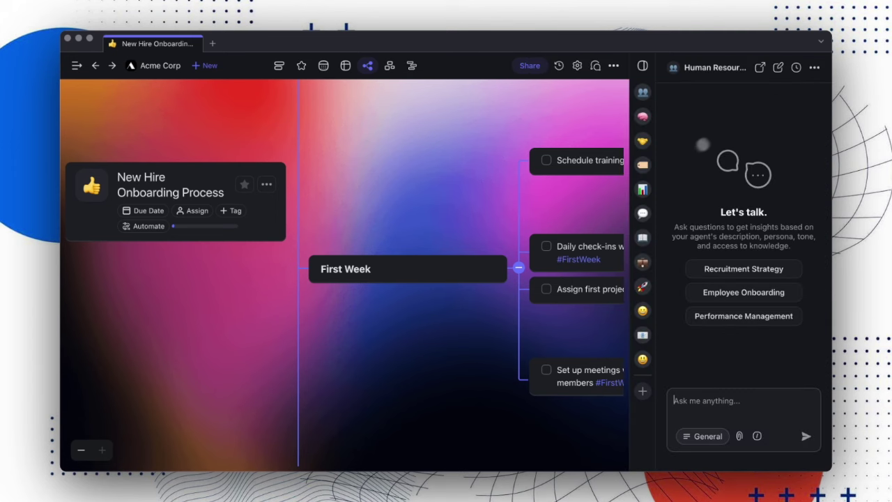
drag(657, 179, 615, 191)
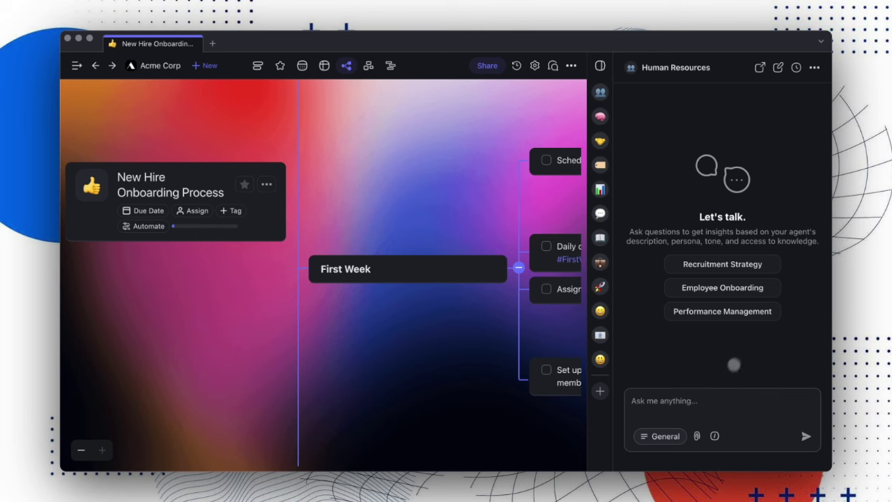
click(719, 395)
- Ask the HR agent 'What is the company's remote policy?' and open the cited Taskade HR Handbook
text(What is the company's remote policy)
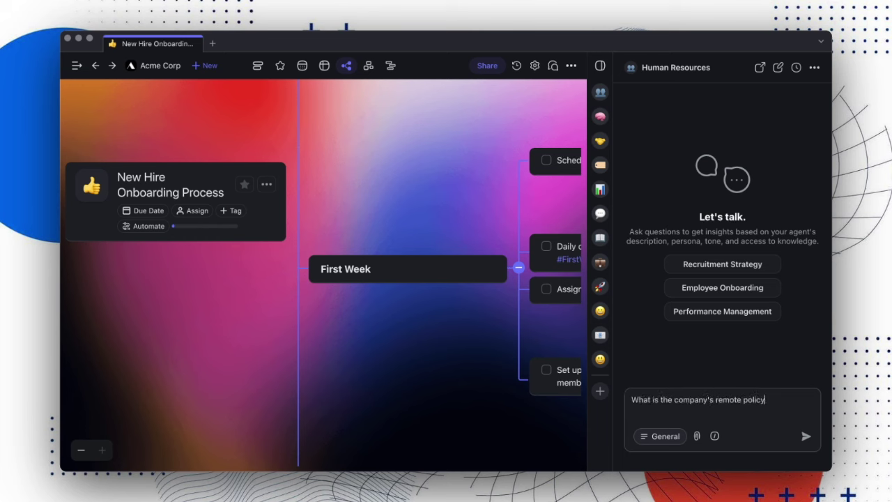
text(?)
key(Return)
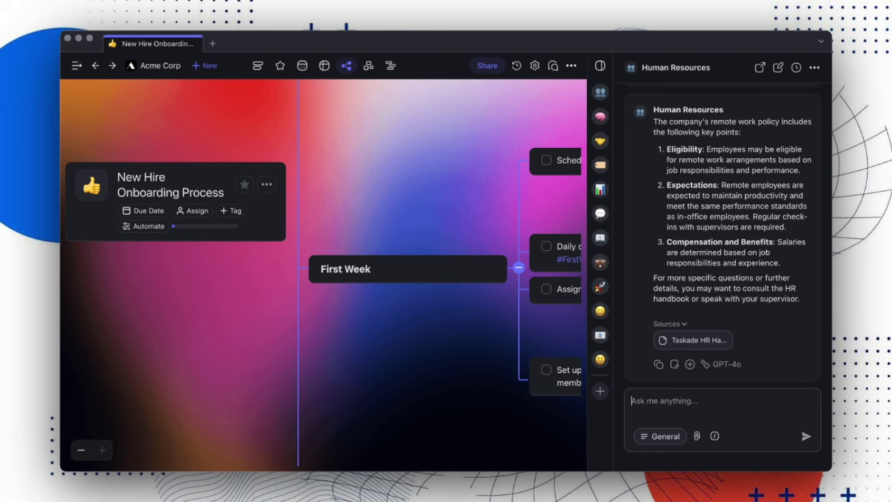
click(696, 341)
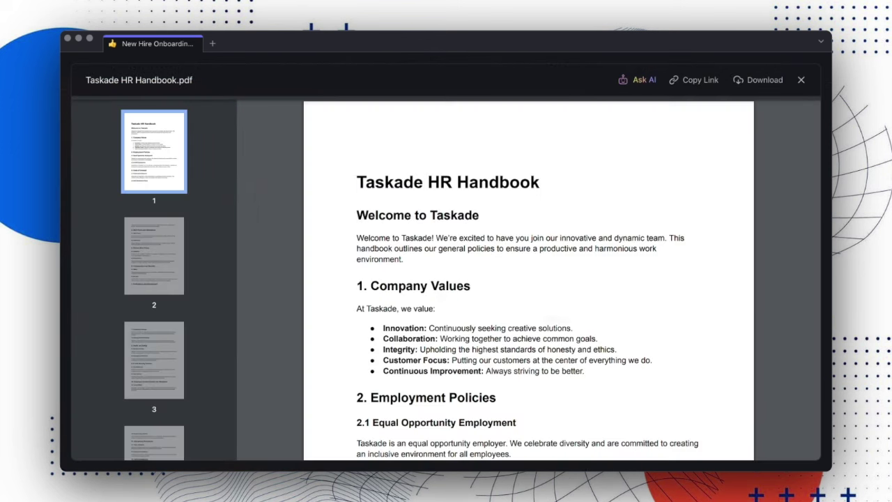
- Scroll the HR Handbook PDF past the Remote Work Policy section, then close it
scroll(347, 266, down, 5)
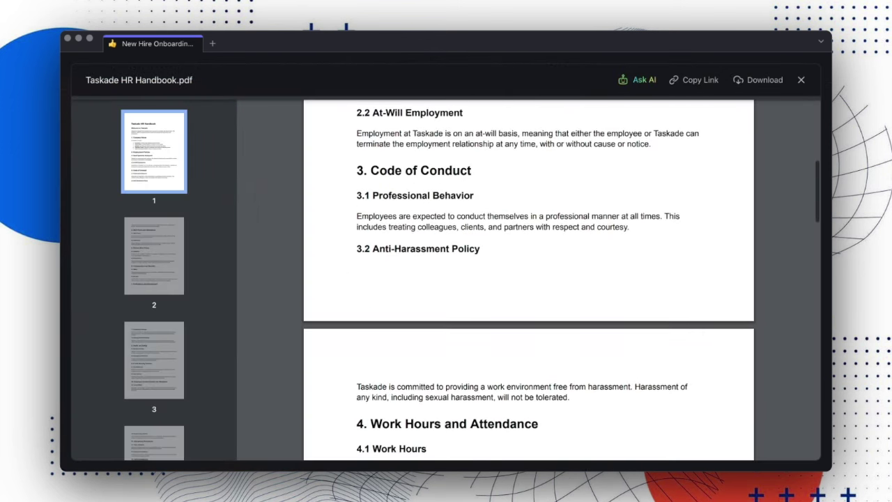
scroll(528, 279, down, 5)
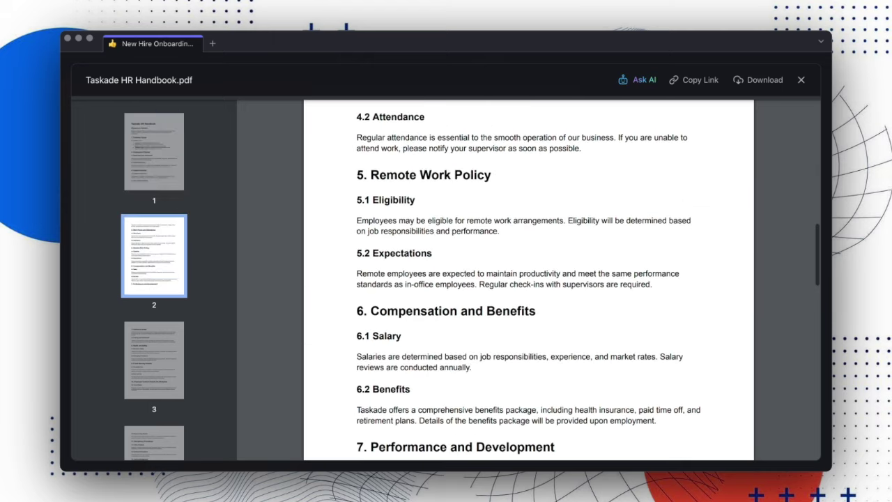
scroll(529, 278, down, 2)
scroll(529, 279, down, 3)
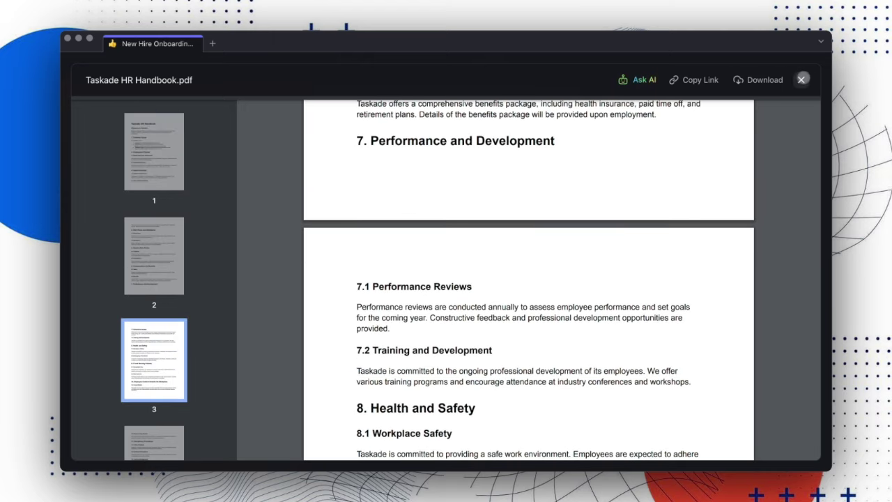
click(802, 79)
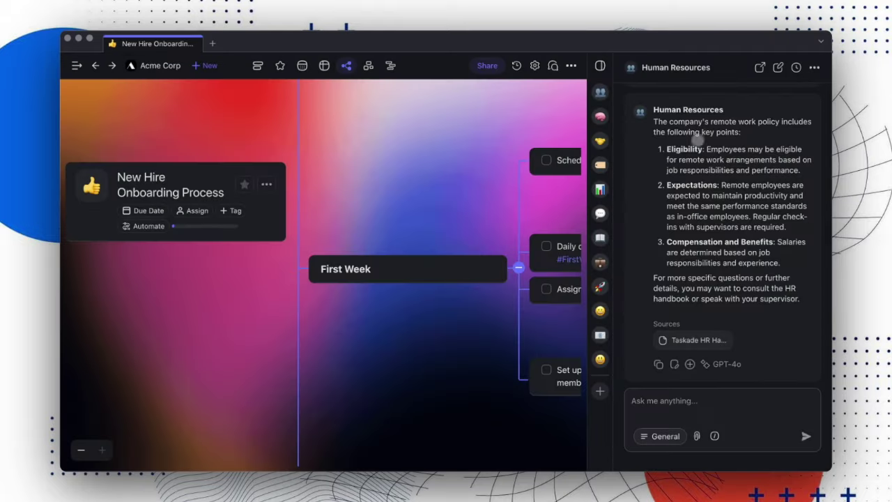